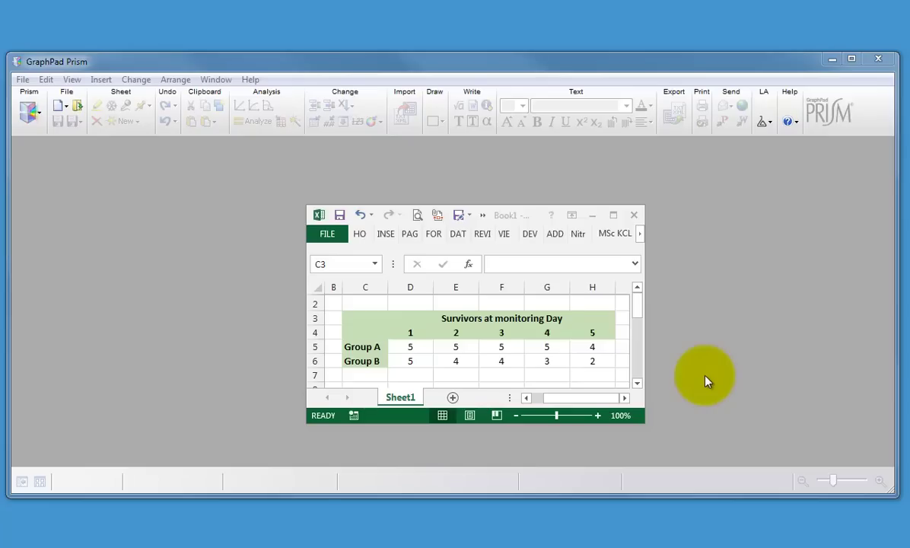
Move the Survivors spreadsheet out of the way and bring Prism to the front.
click(750, 304)
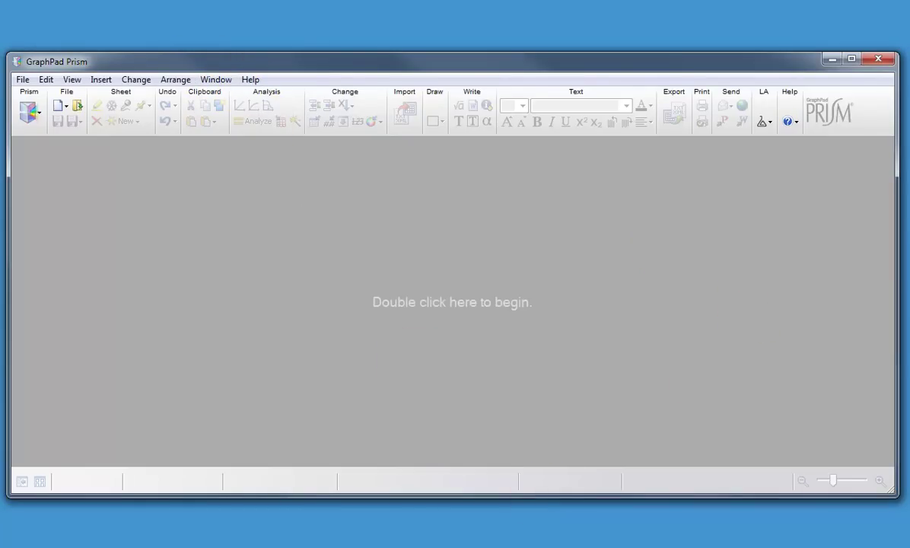
click(485, 502)
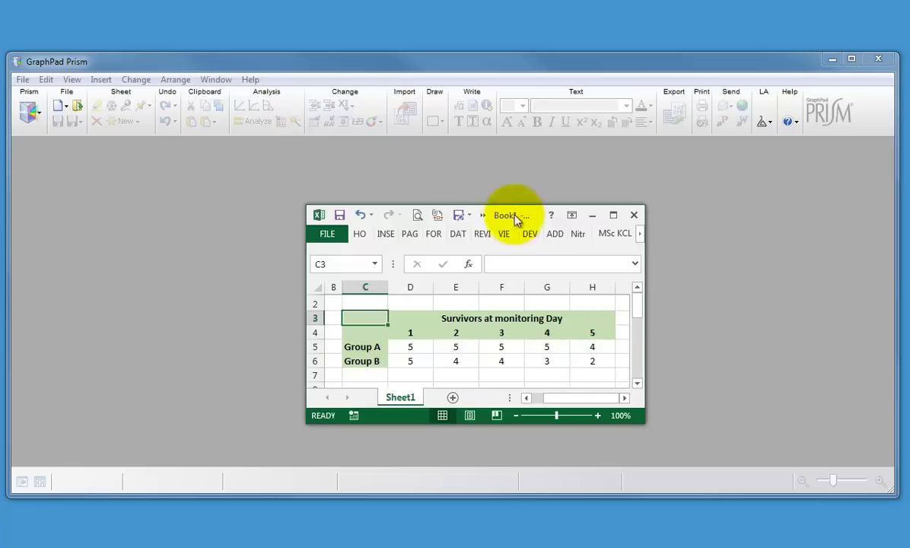
mouse_move(531, 215)
mouse_down()
mouse_move(574, 359)
mouse_move(573, 394)
mouse_up()
click(573, 339)
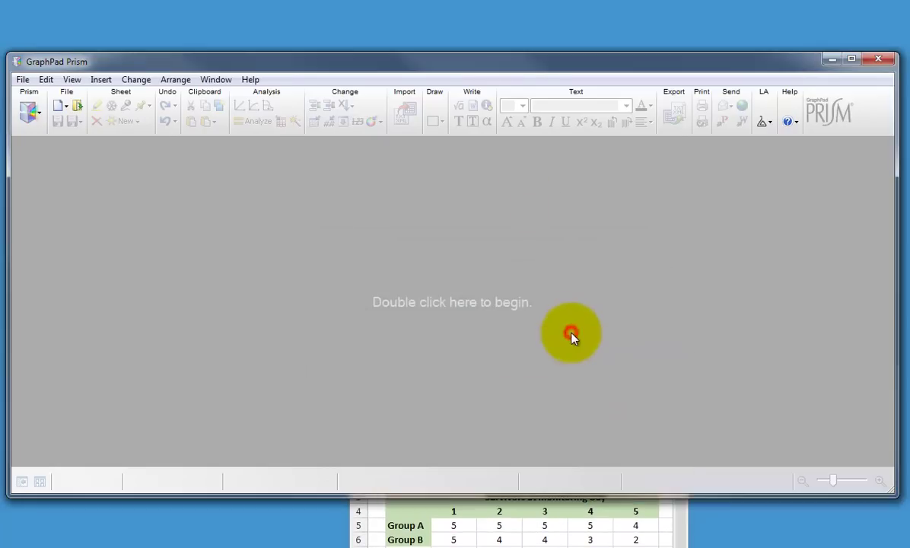
Create a new Survival table starting from an empty data table.
double_click(443, 302)
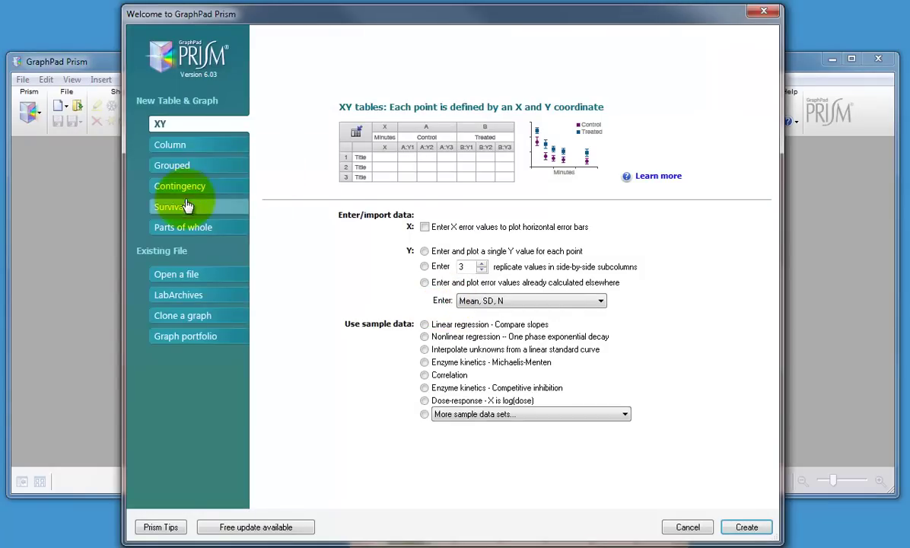
click(183, 212)
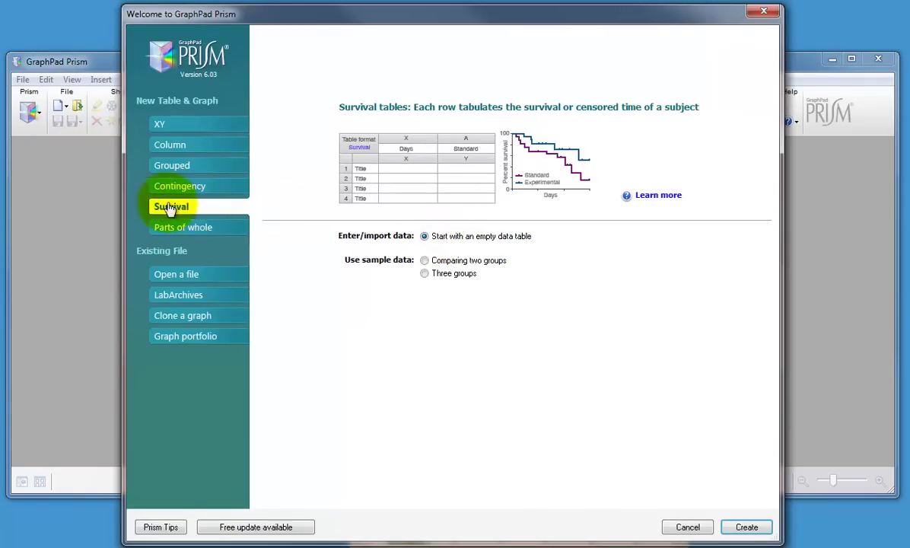
click(749, 526)
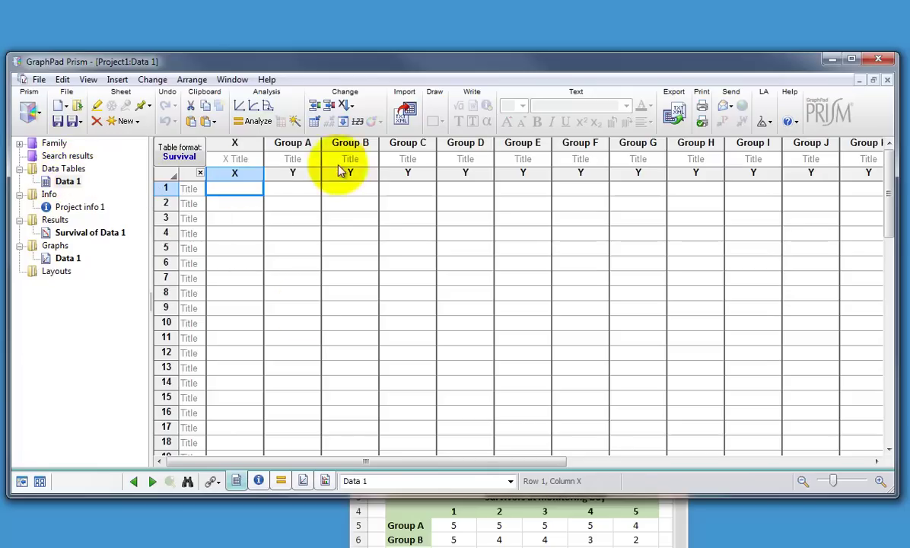
Glance at the results and graph, then rename table Data 1 to 'Experiment A'.
click(76, 232)
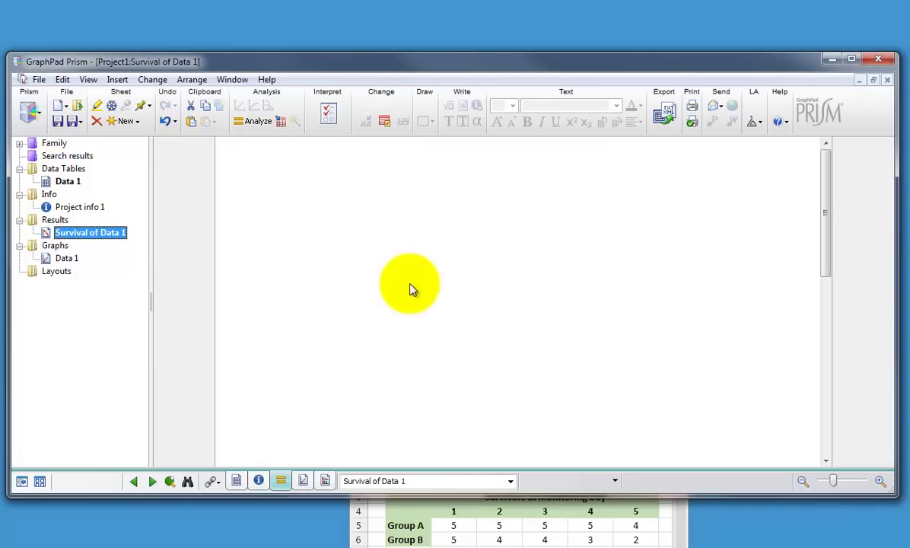
click(67, 259)
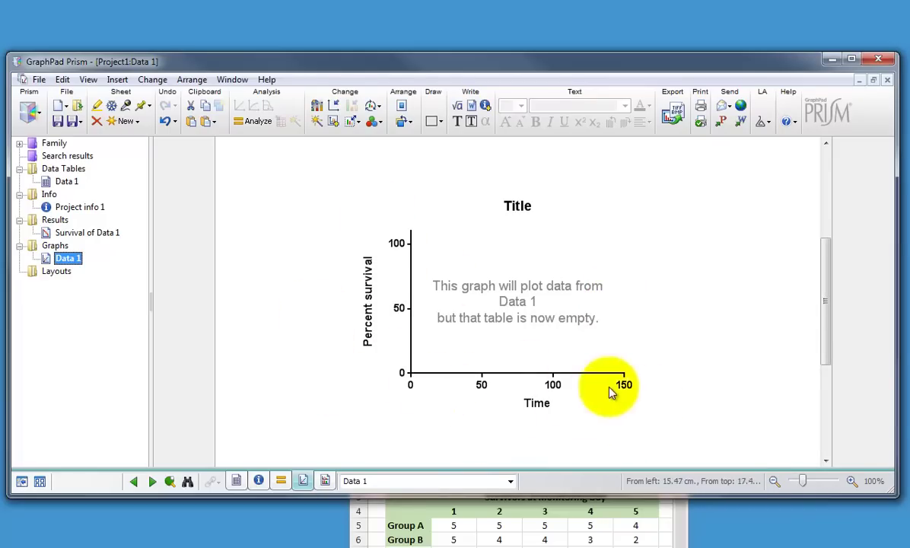
click(69, 182)
click(76, 185)
text(Experimen)
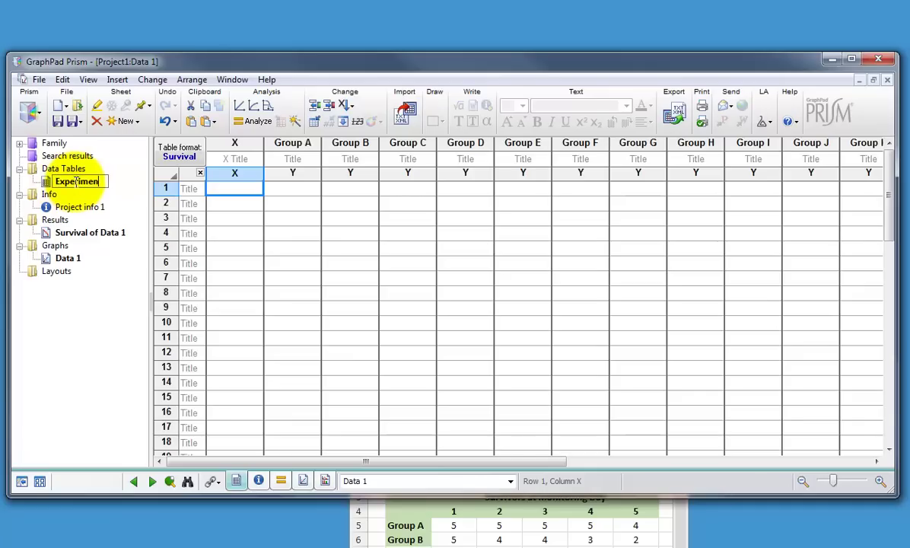
text(t A)
key(Return)
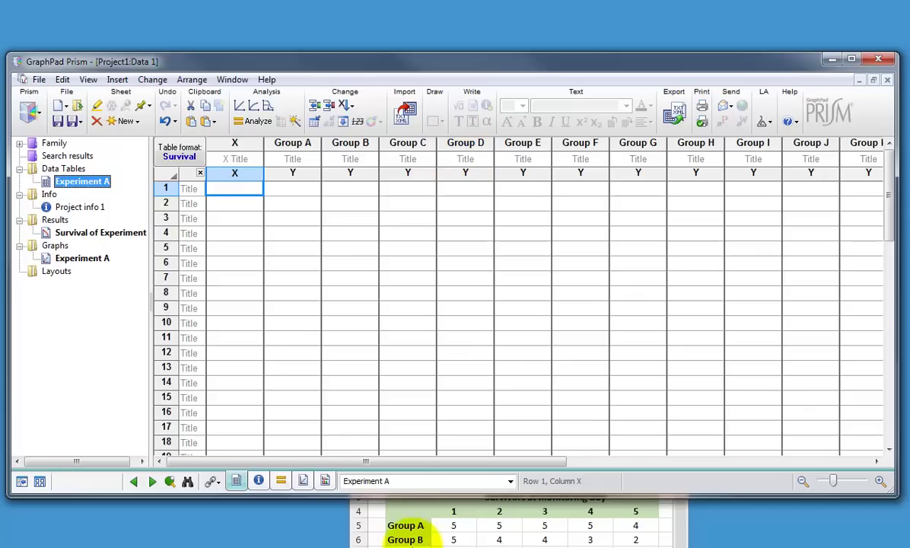
Name the Experiment A table's columns Group A and Group B, and the X column Days.
click(301, 161)
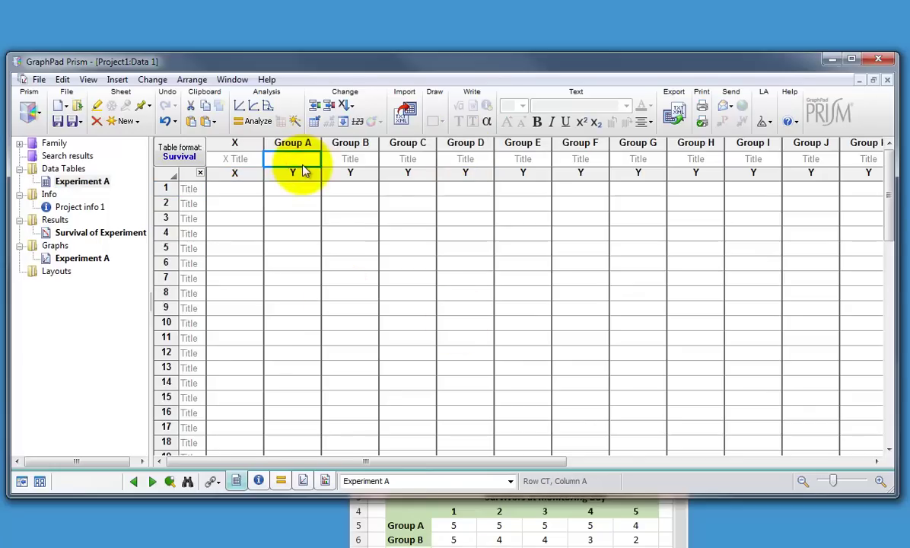
text(Group A)
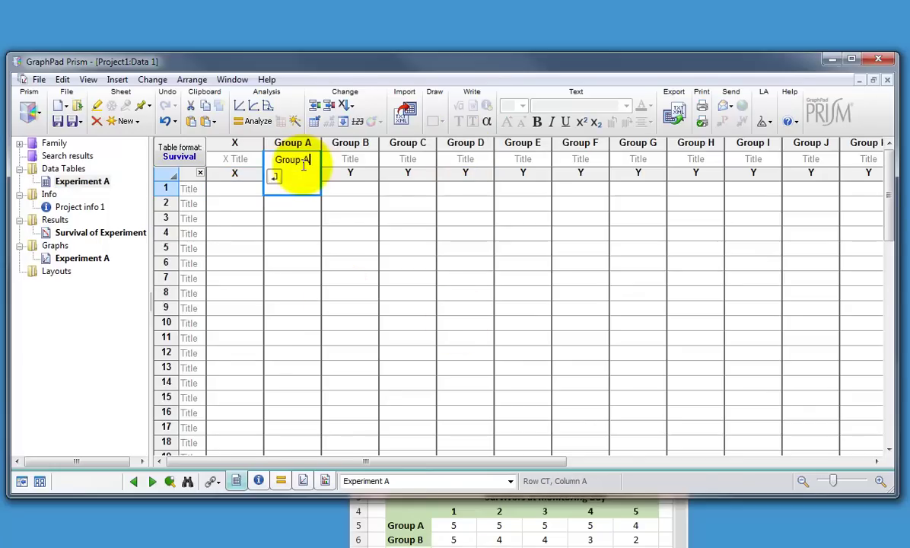
key(Tab)
text(Grou)
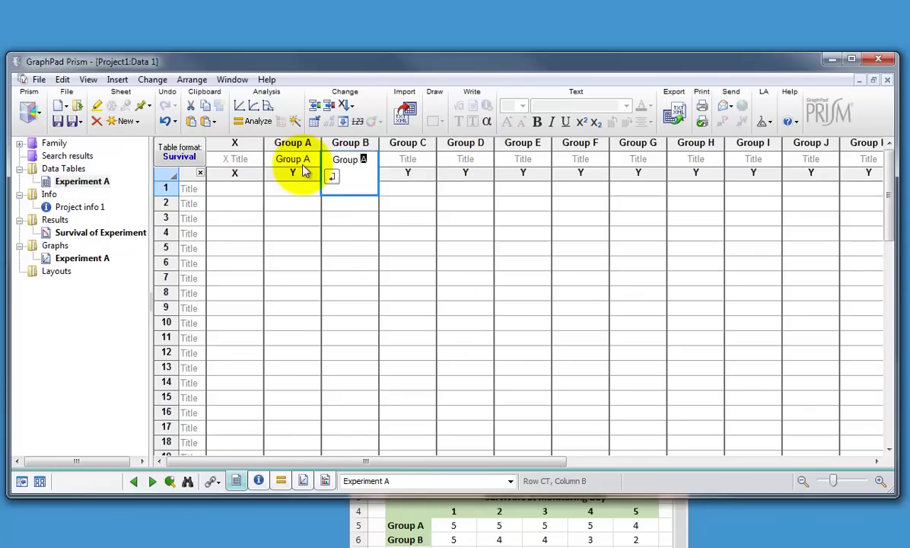
key(Return)
click(242, 162)
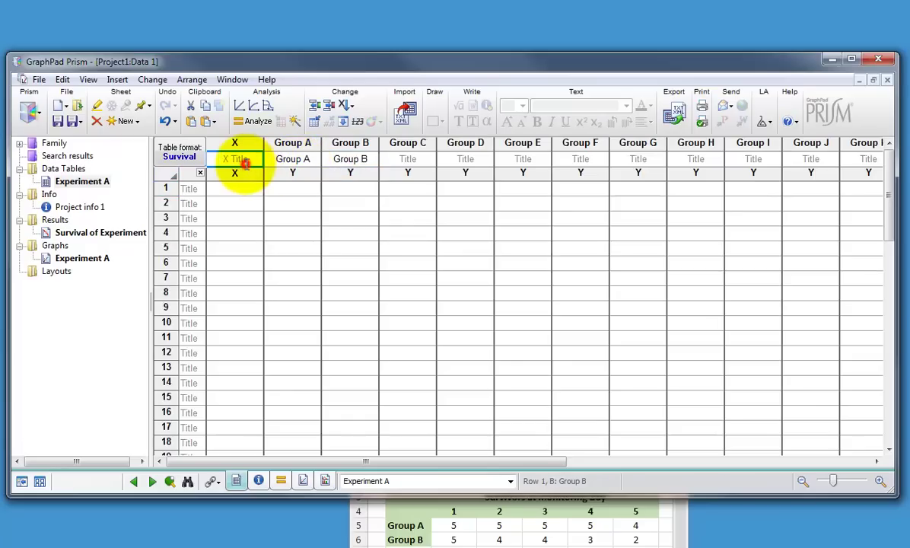
text(Days)
key(Return)
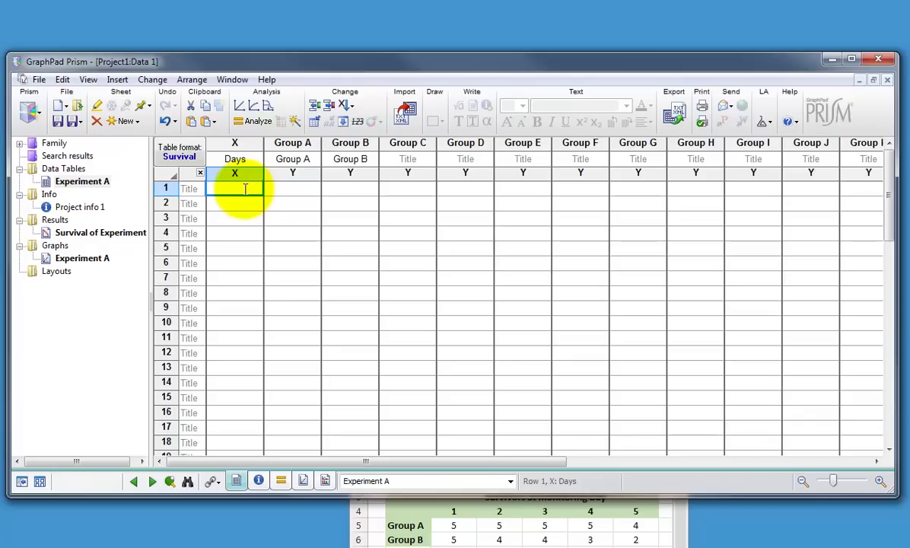
Fill rows 1–4 with 5 days and a Group A outcome of 0.
click(286, 189)
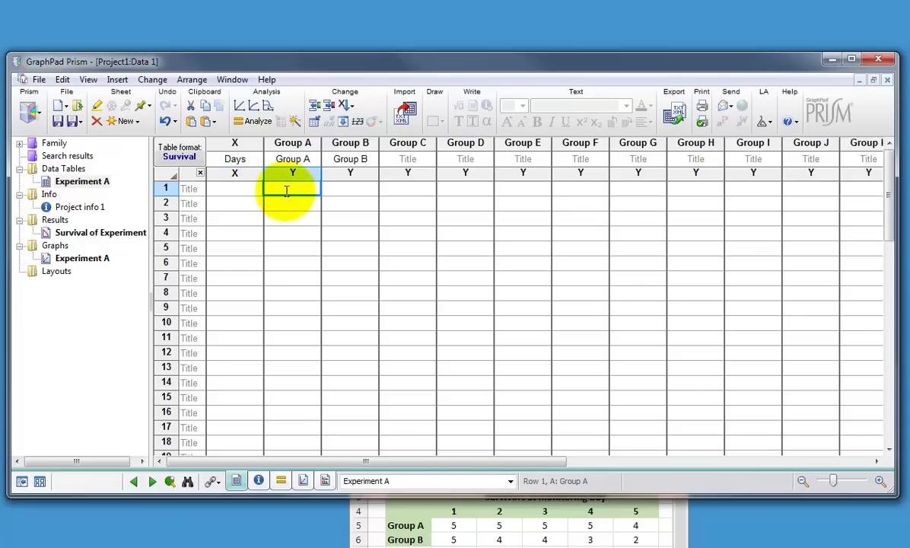
click(235, 189)
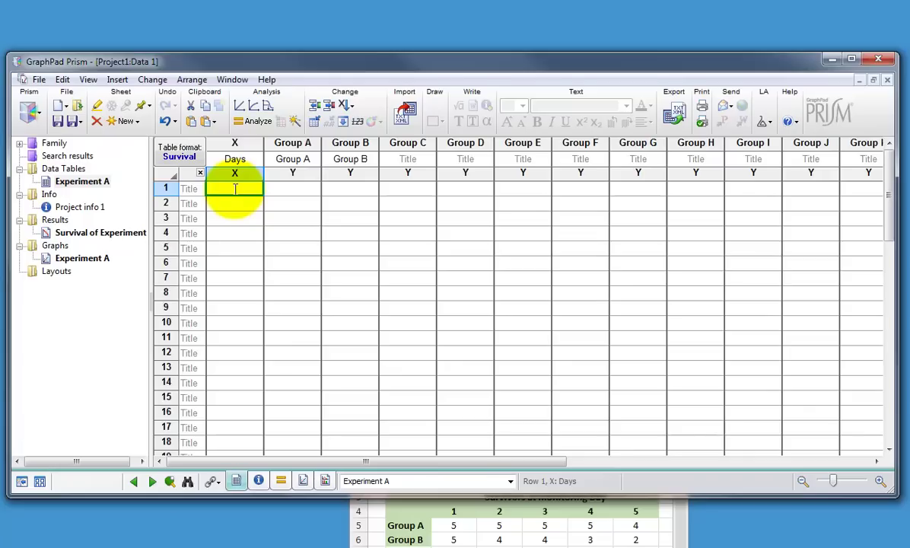
text(5)
click(291, 189)
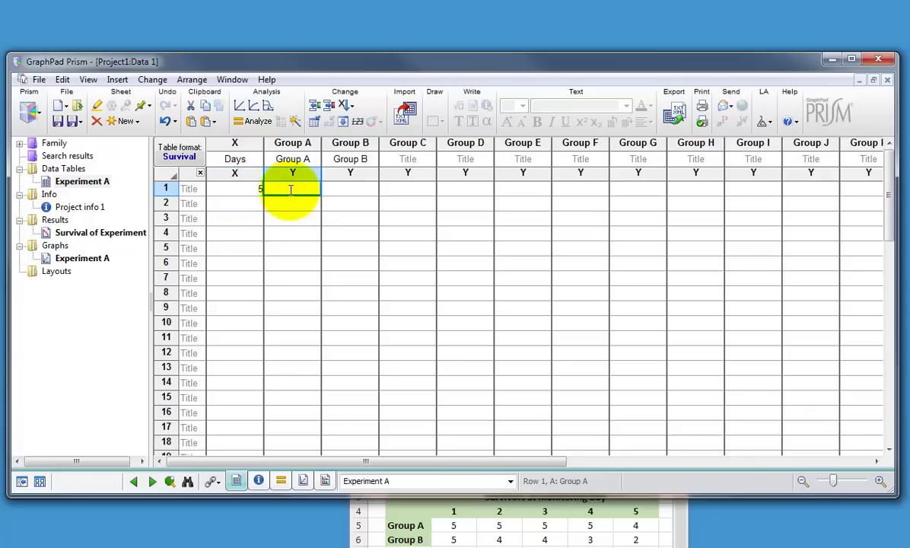
text(0)
click(257, 204)
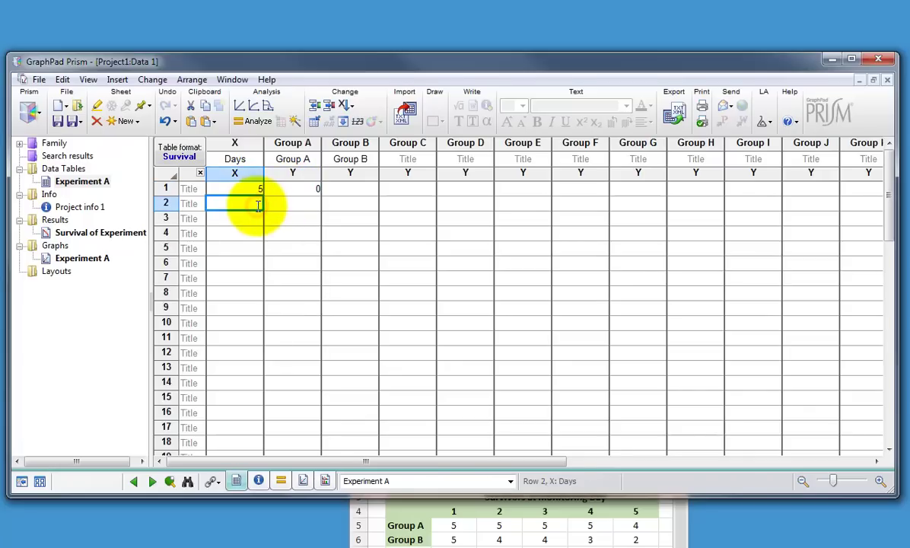
text(5)
click(292, 204)
text(0)
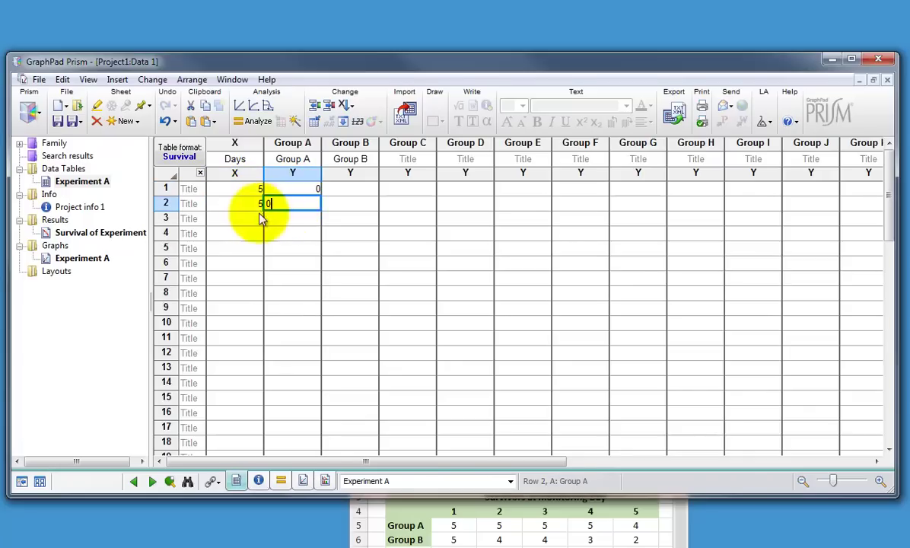
click(255, 220)
text(5)
click(294, 219)
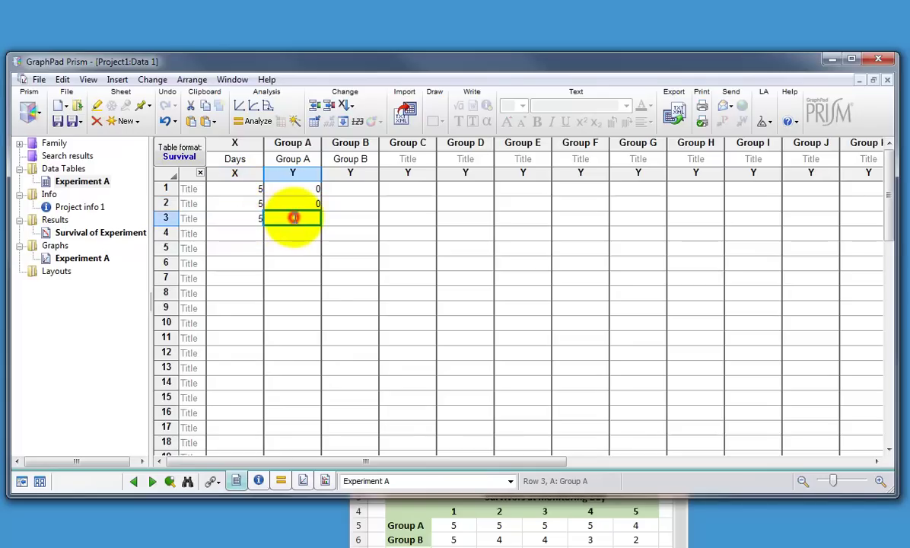
text(0)
click(254, 233)
text(5)
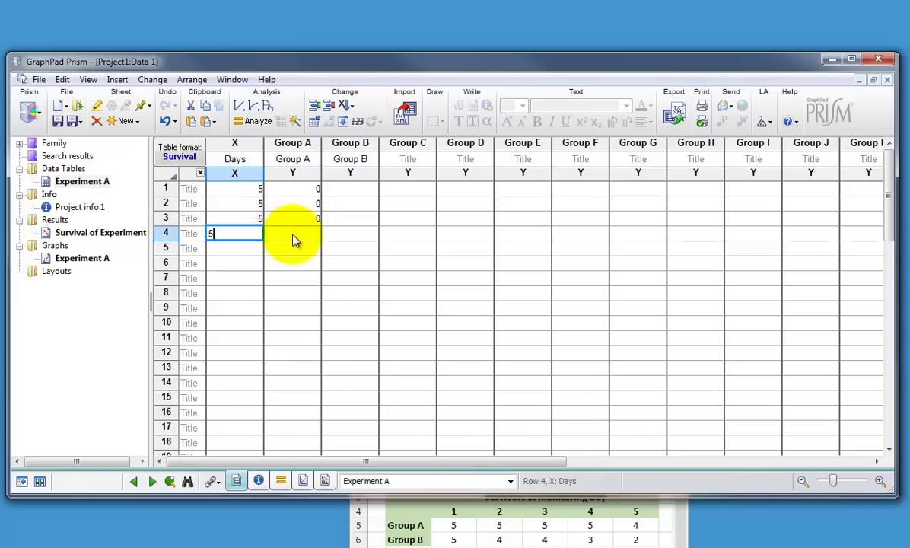
click(294, 232)
text(0)
click(296, 249)
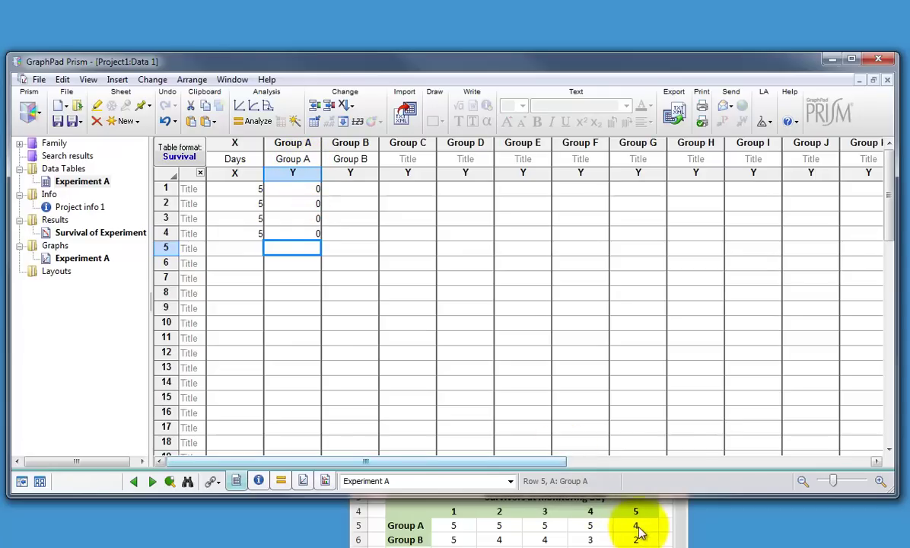
Enter 0 in the Group B column for rows 1 and 2.
click(349, 189)
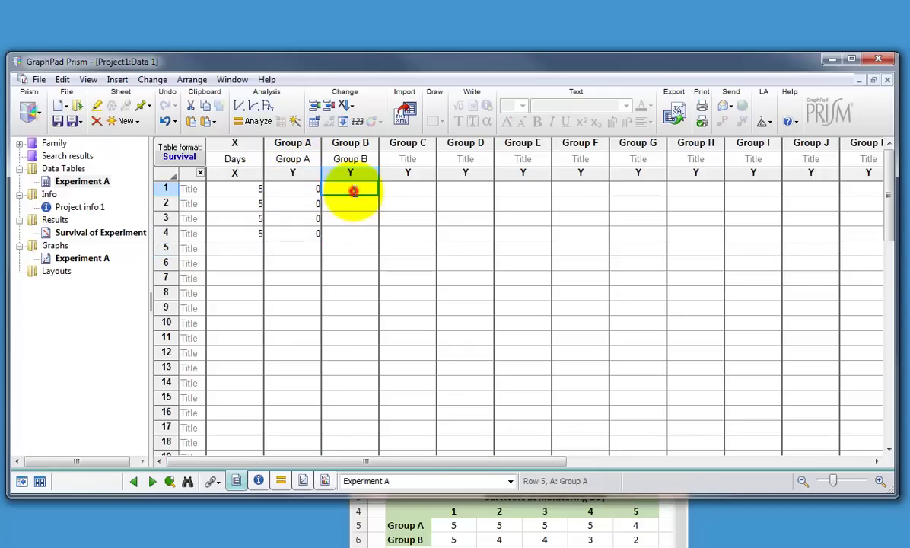
text(0)
click(353, 204)
text(0)
click(356, 249)
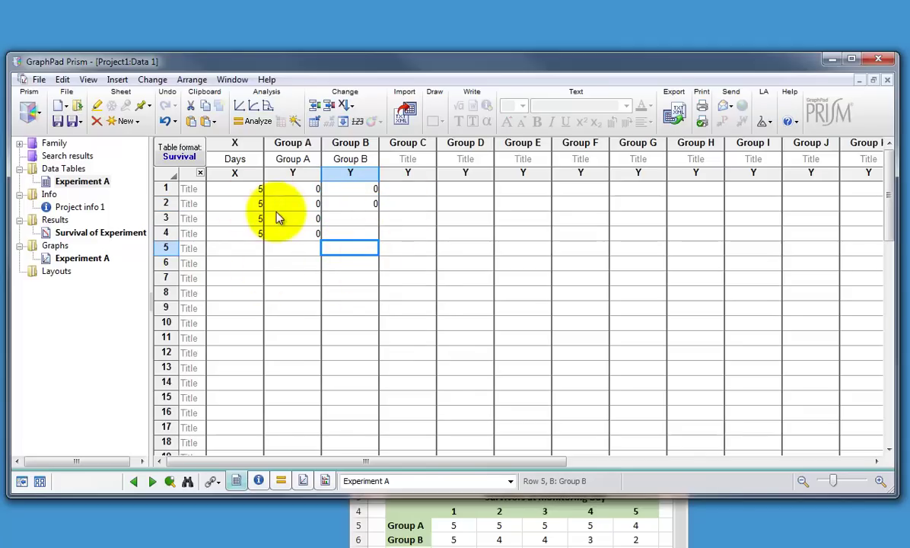
Add row 6 with 4 days and a Group A value of 1.
click(254, 264)
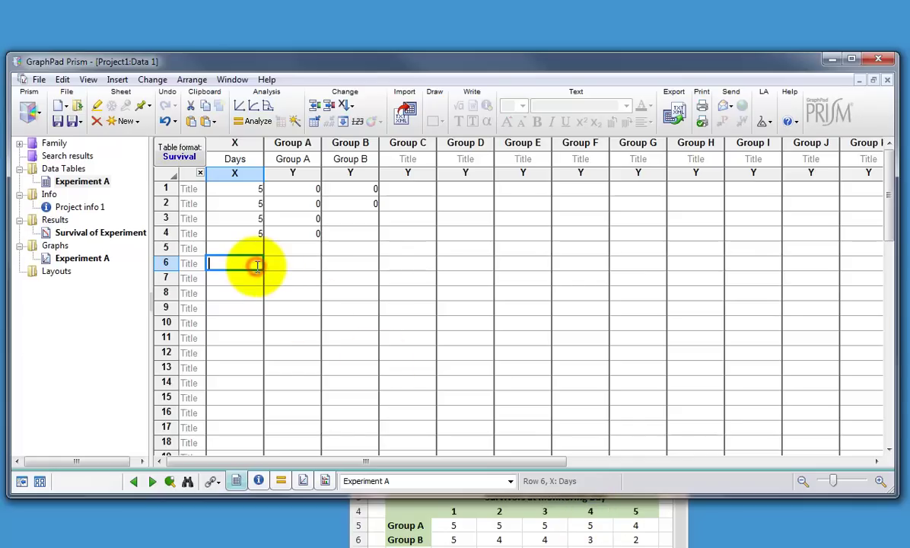
text(4)
click(283, 264)
text(1)
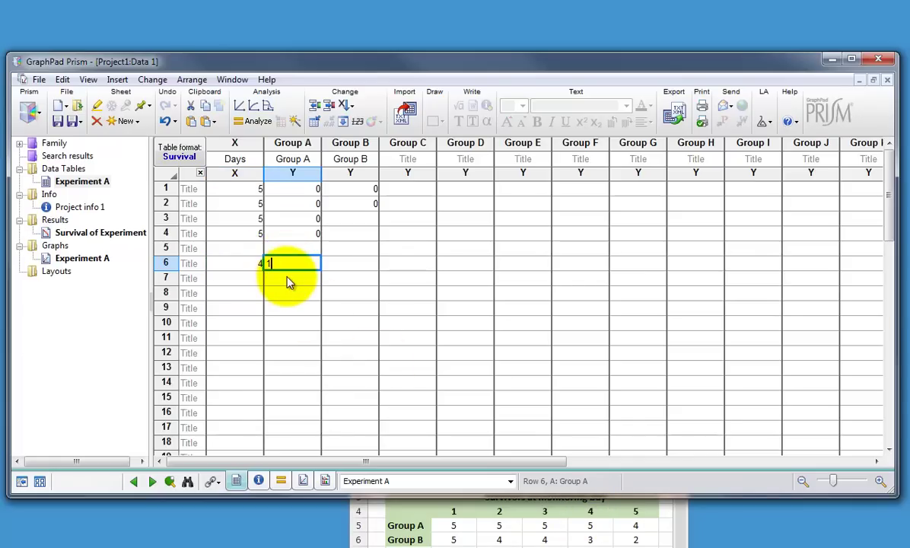
click(291, 273)
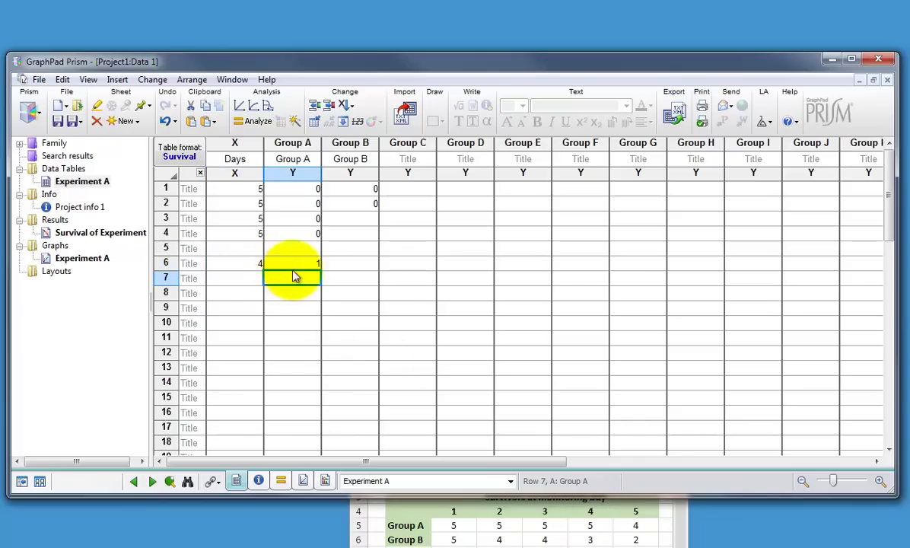
double_click(294, 264)
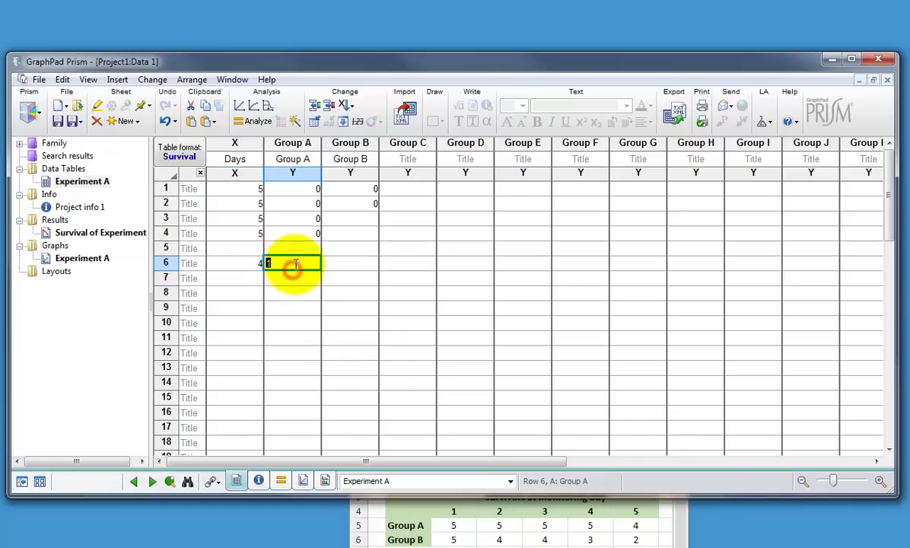
Add Group B rows 8–10 at days 2, 4 and 5, each with value 1.
click(254, 299)
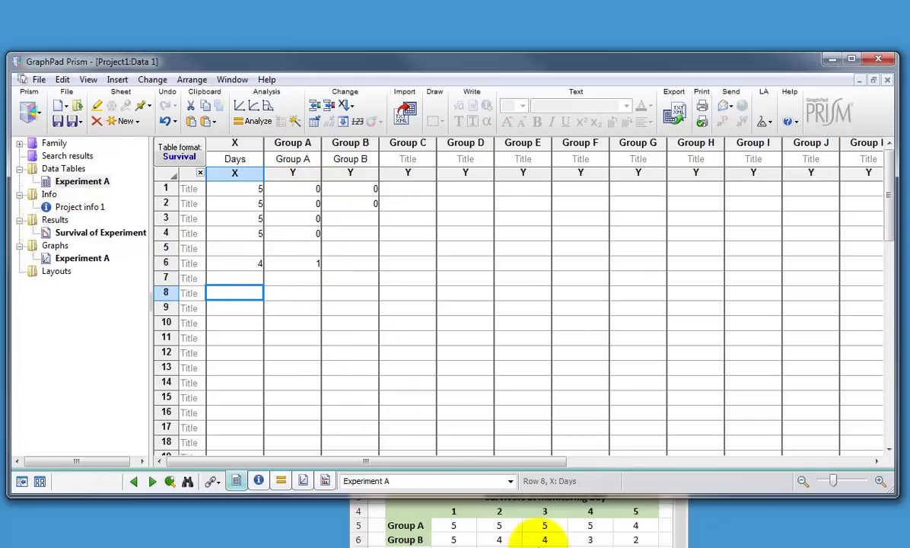
text(2)
click(346, 292)
text(1)
key(Return)
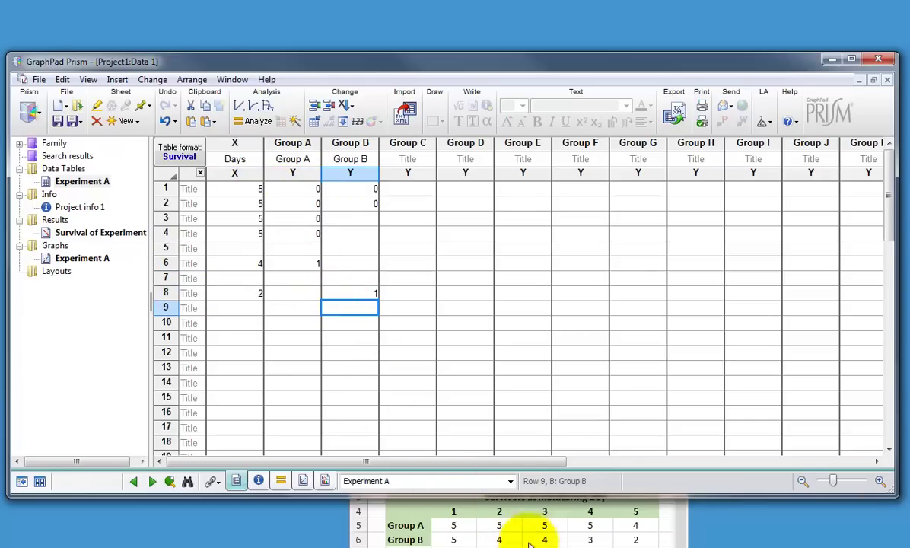
click(245, 307)
text(4)
click(335, 308)
text(1)
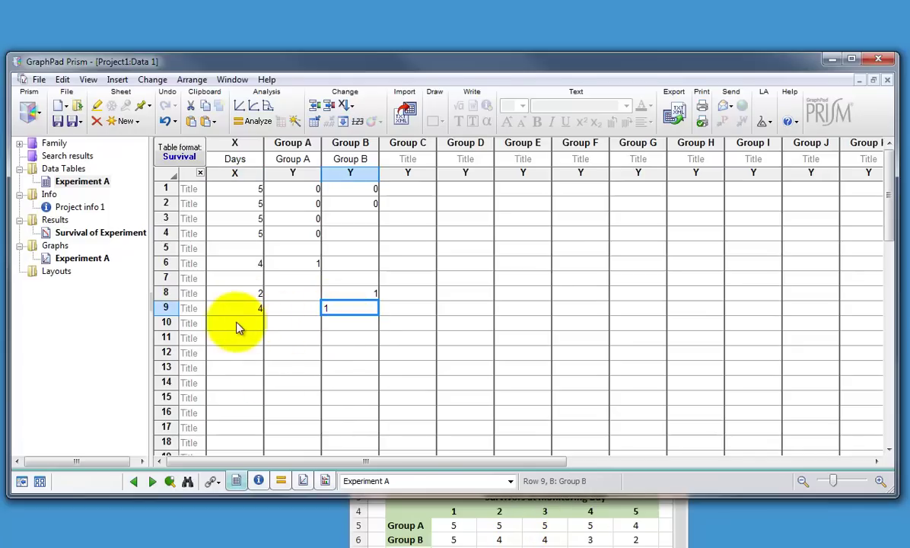
click(240, 323)
text(5)
click(344, 323)
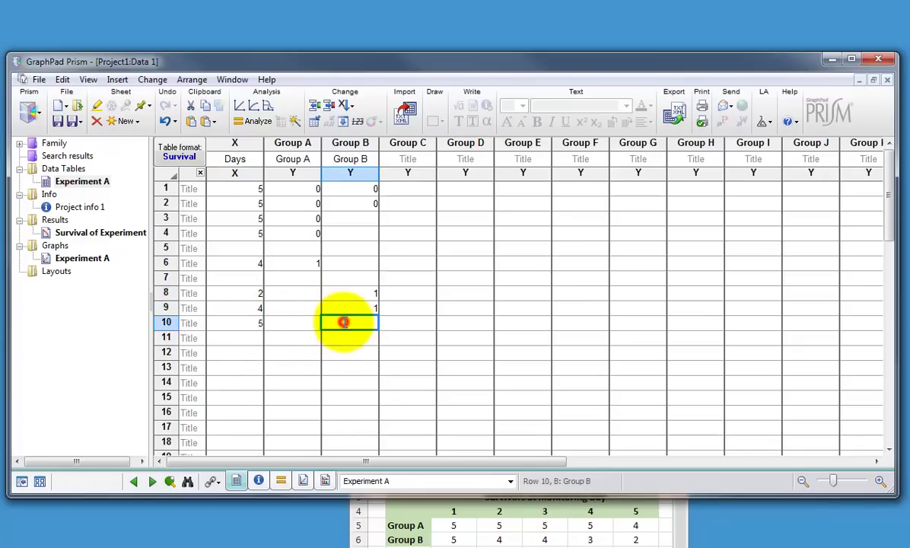
text(1)
click(349, 337)
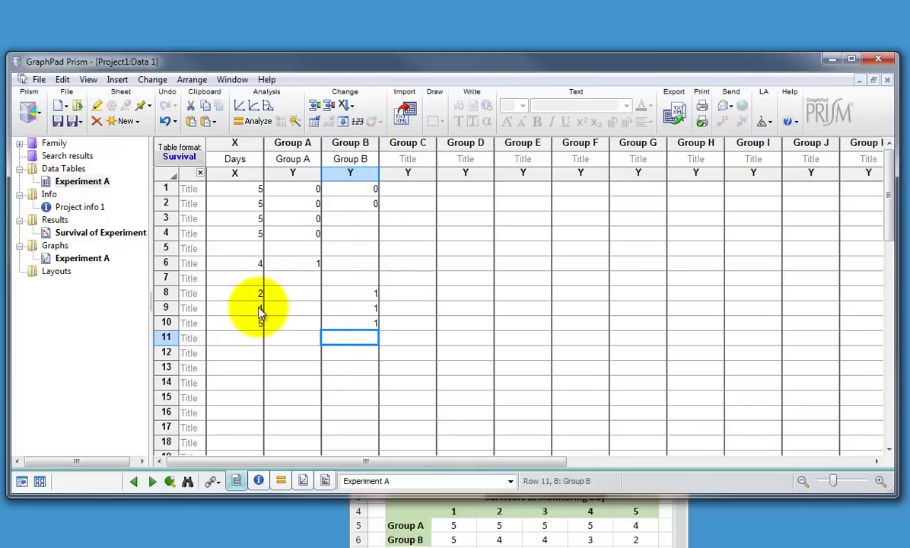
Review the log-rank curve comparison, then the data summary for both groups.
click(342, 350)
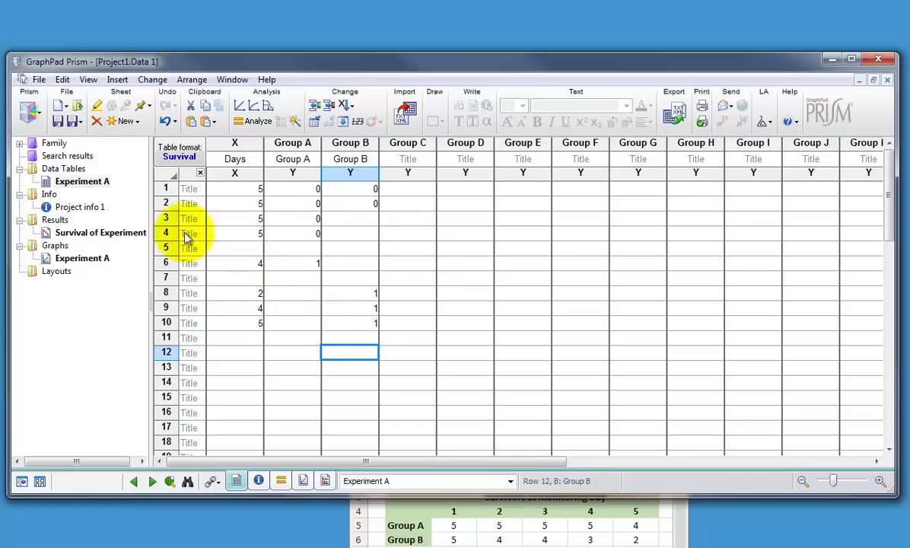
click(105, 233)
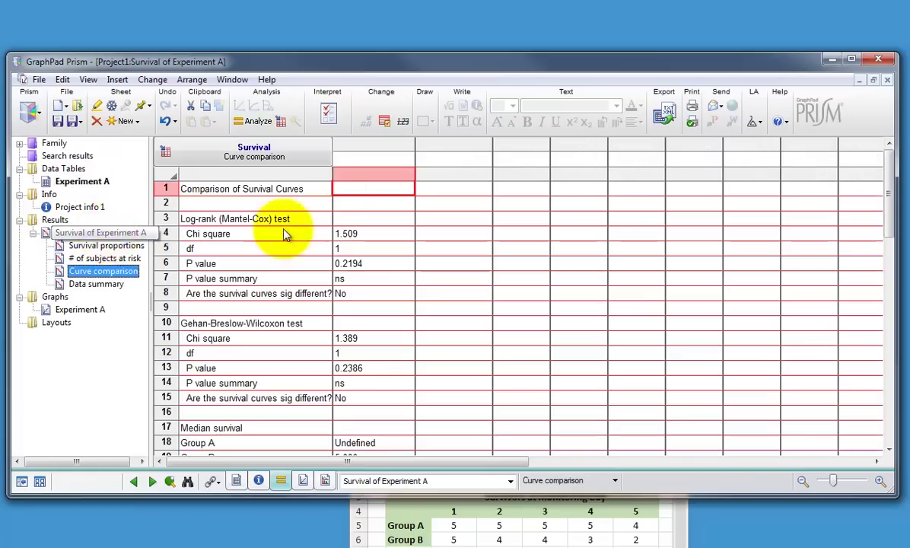
click(97, 284)
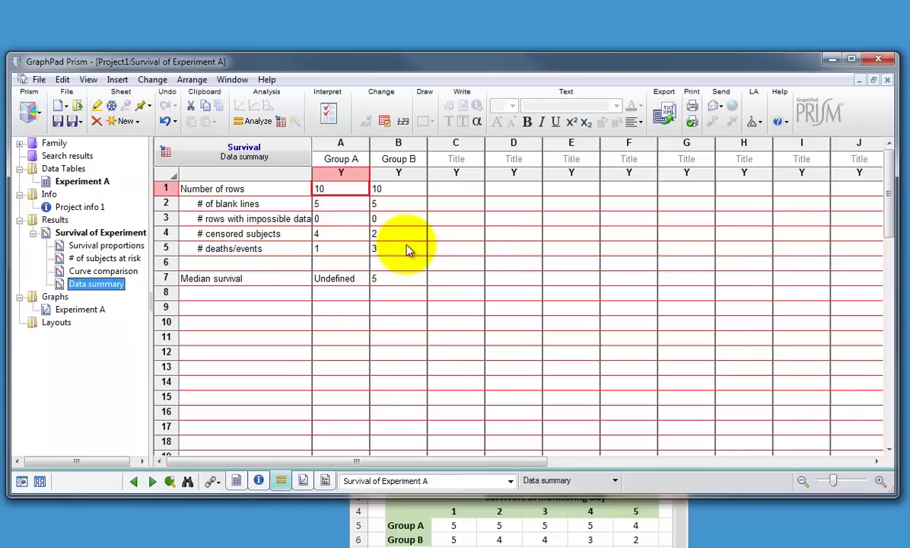
Preview the survival graph styles and set Experiment A to Staircase with ticks.
click(76, 312)
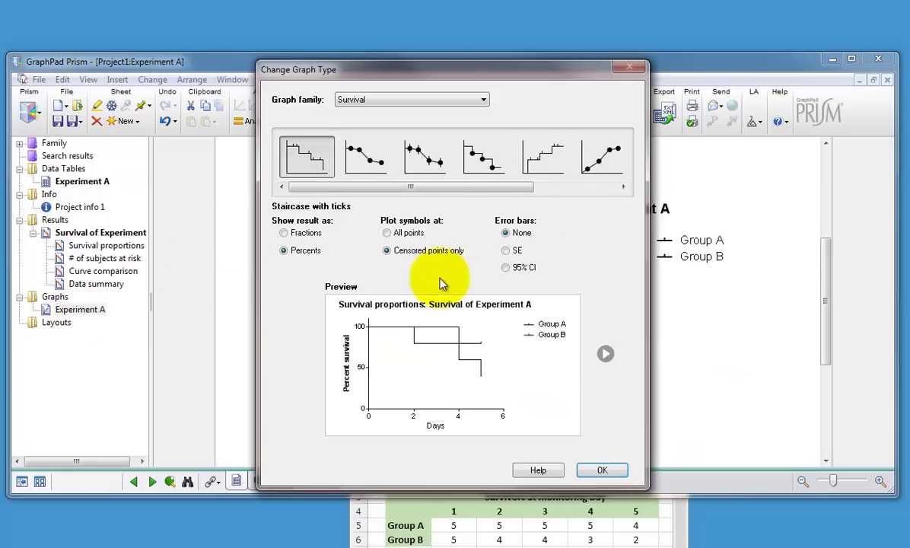
click(373, 158)
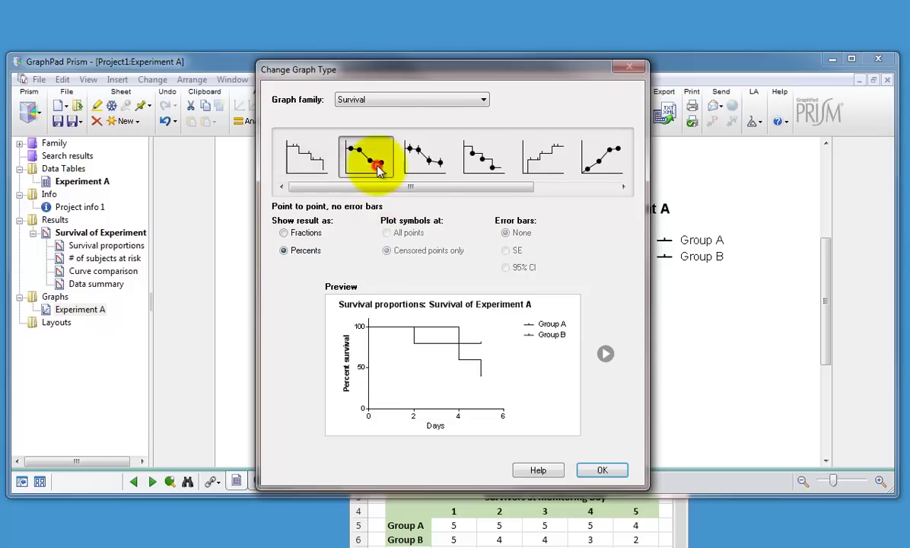
click(432, 163)
click(481, 160)
click(538, 160)
click(600, 168)
click(307, 160)
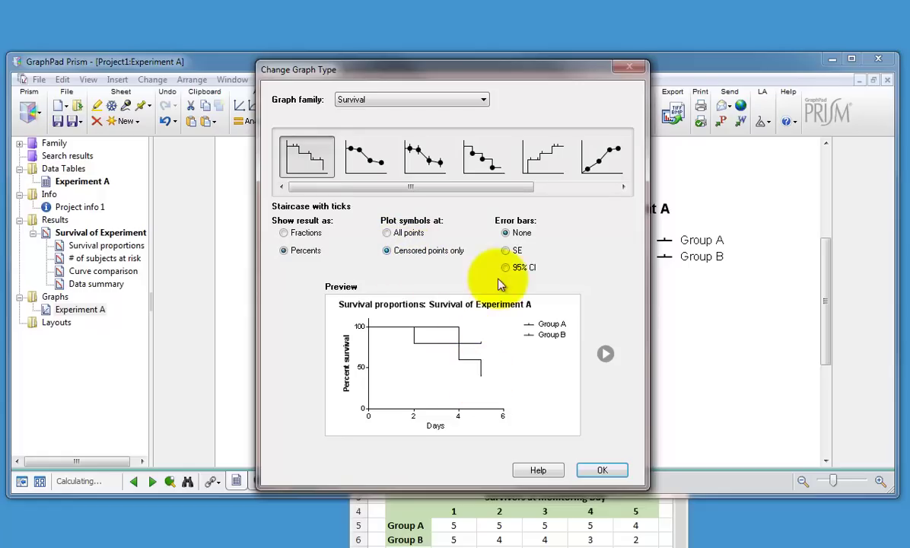
click(602, 470)
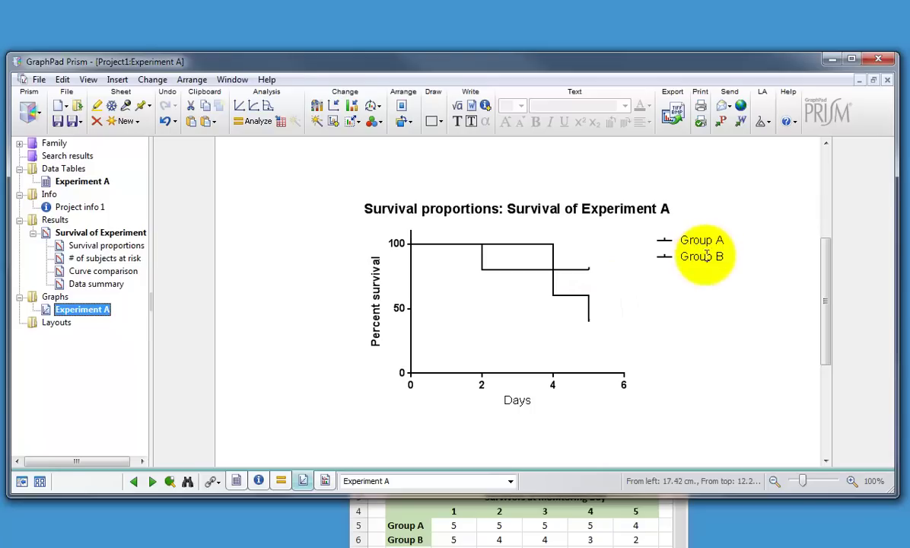
In Format Graph, color the Group B connecting line red and the Group A line green.
click(507, 269)
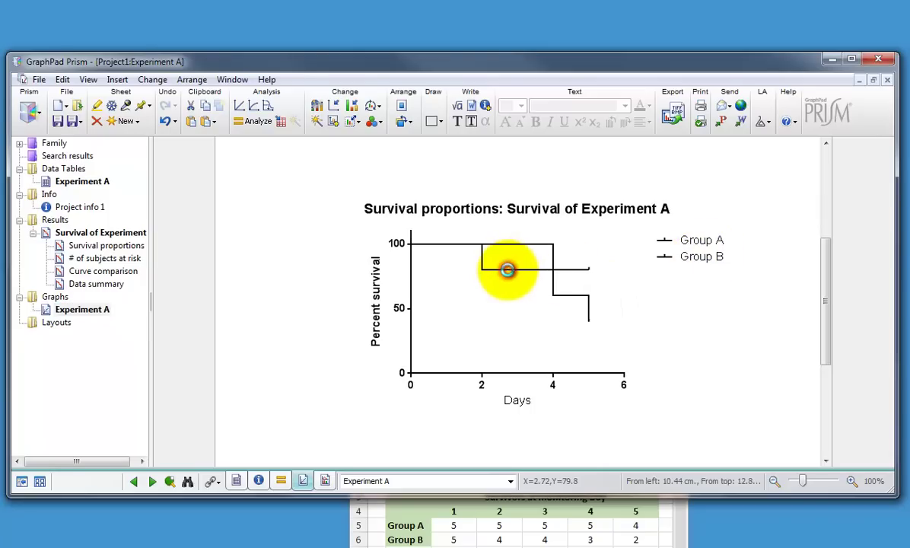
double_click(508, 270)
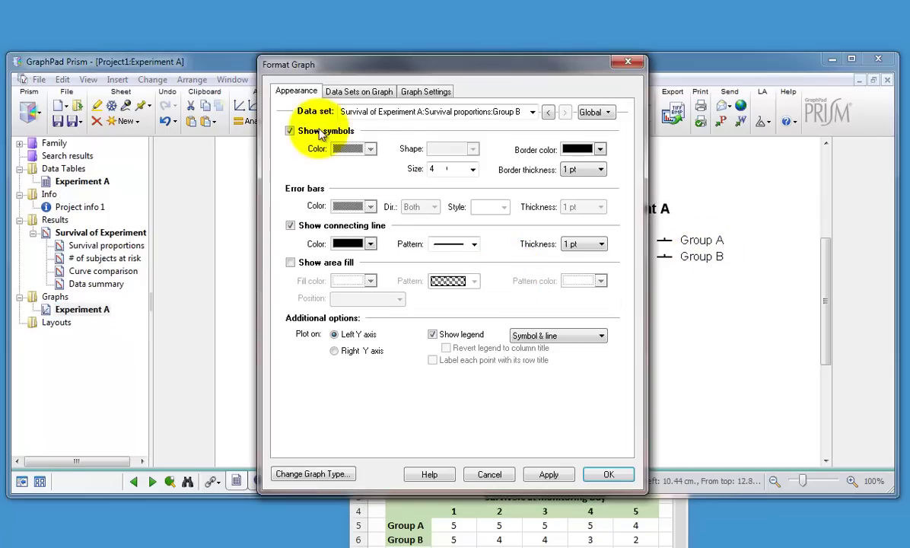
click(348, 243)
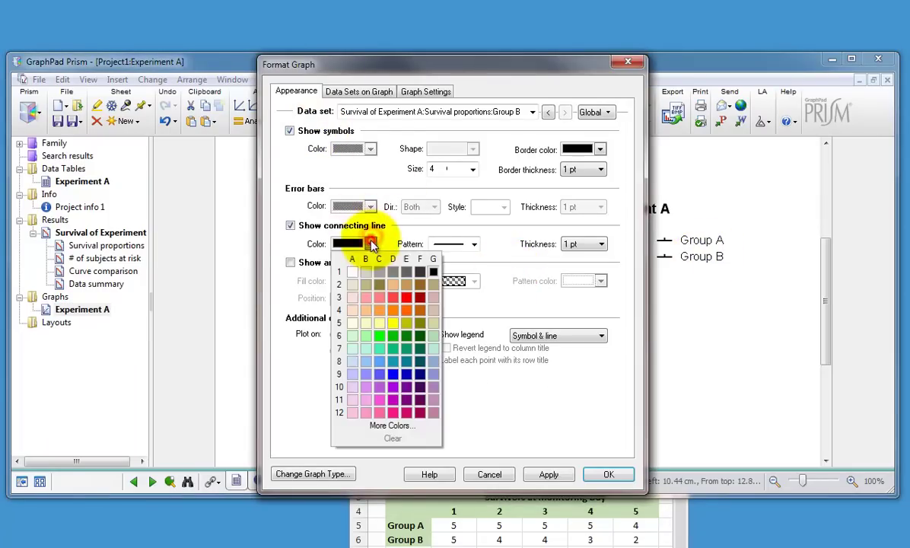
click(406, 297)
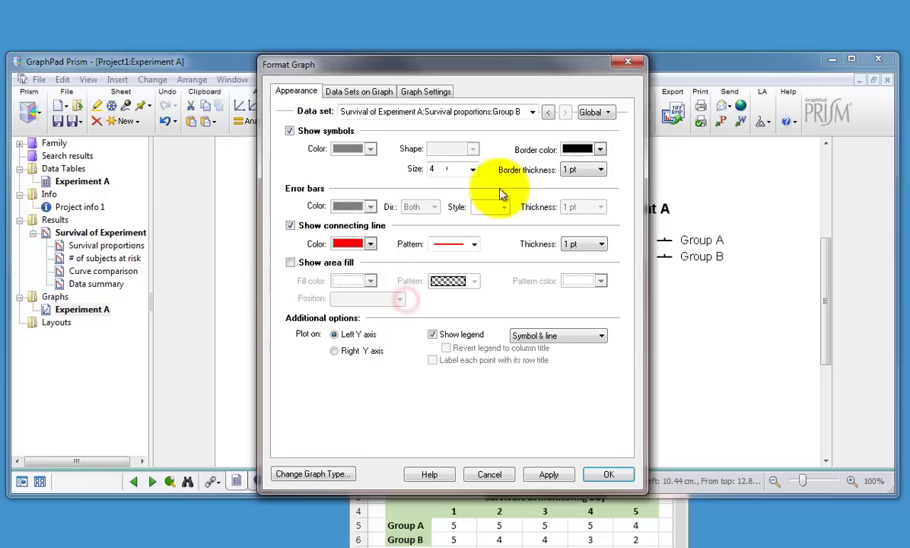
click(548, 113)
click(371, 244)
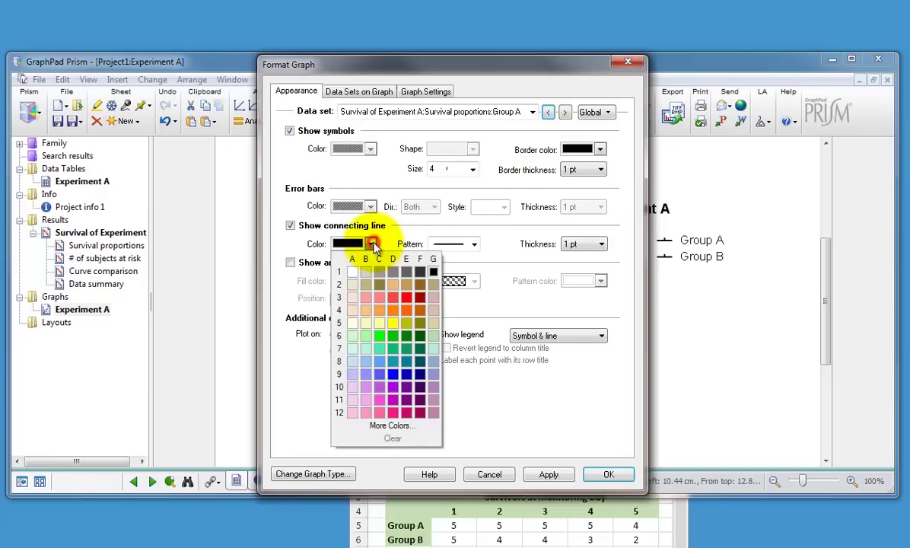
click(392, 337)
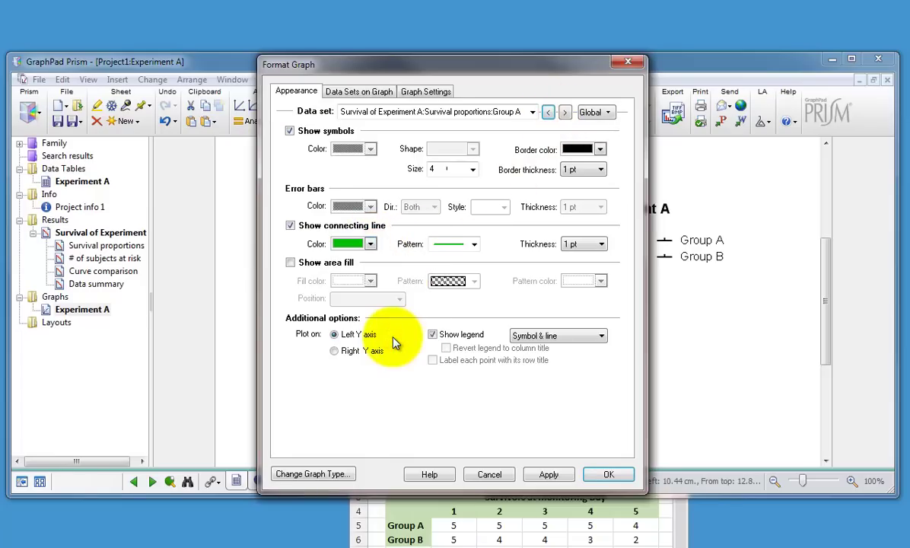
click(549, 475)
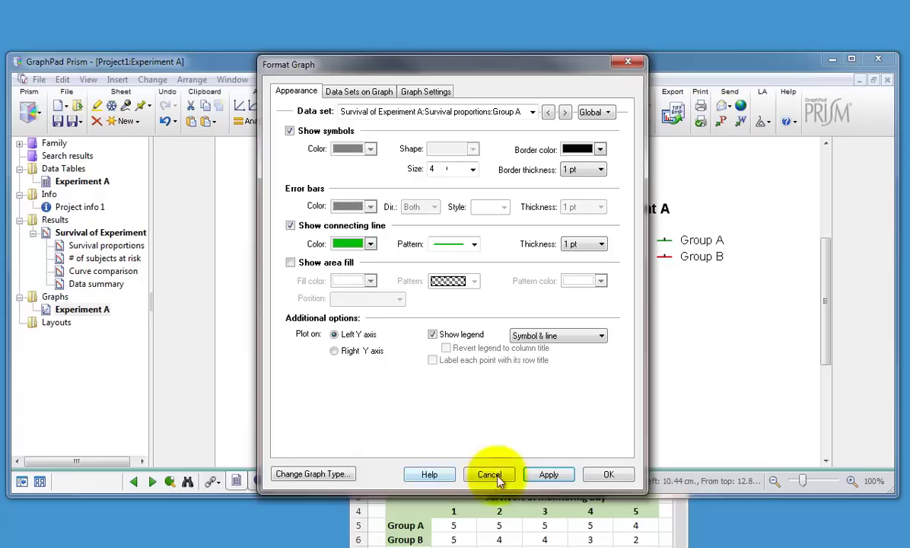
Close Format Graph and inspect a Group B point showing 80% survival at day 2.
click(611, 475)
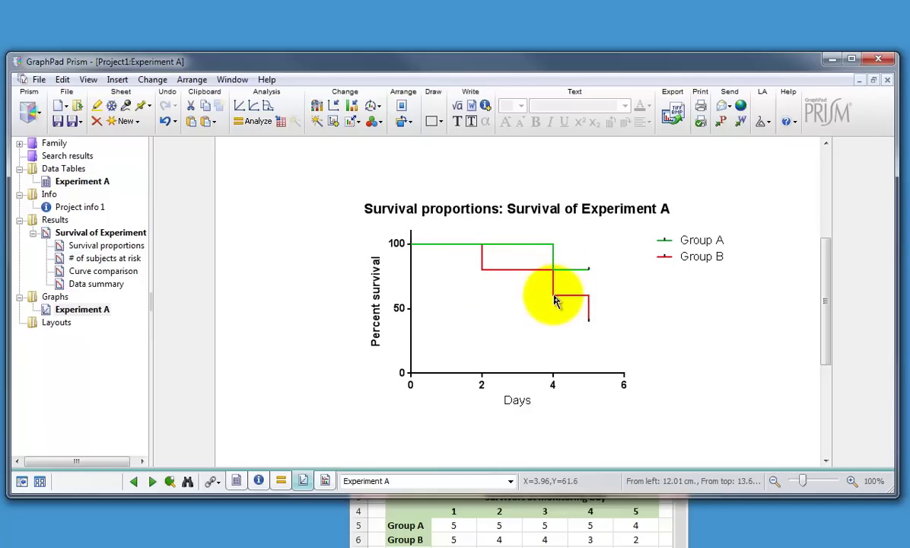
click(518, 314)
click(574, 327)
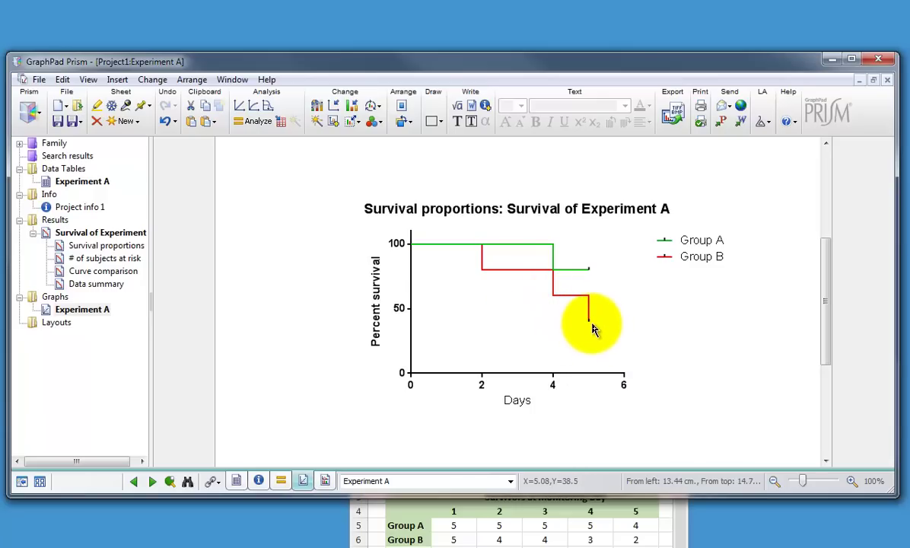
click(589, 372)
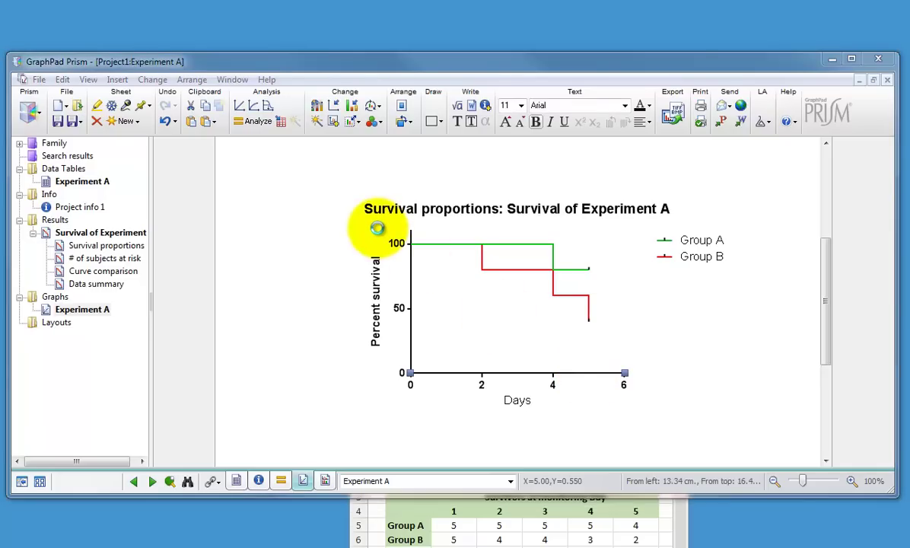
Set the X axis to a manual range with maximum 5 and major ticks every 1 day.
double_click(376, 228)
click(247, 140)
drag(511, 174, 472, 179)
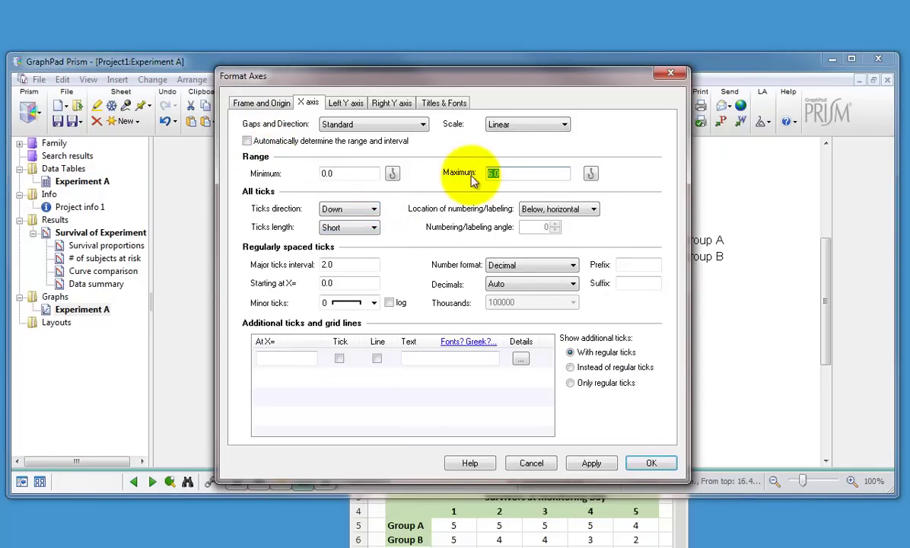
text(5)
drag(366, 264, 352, 264)
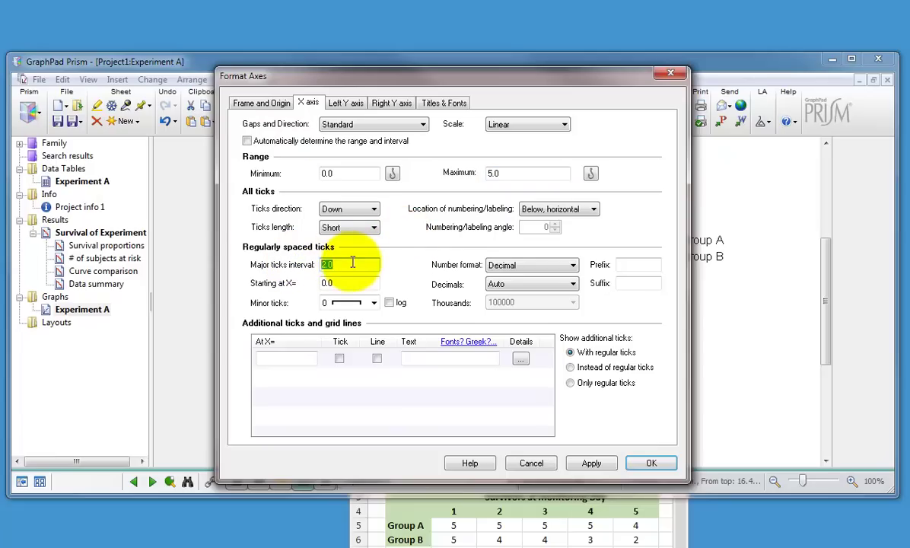
text(1)
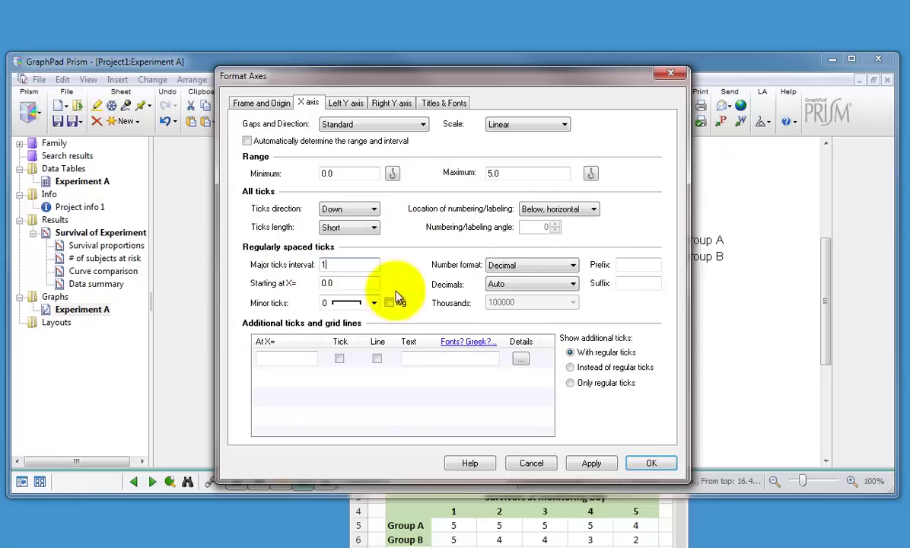
click(590, 463)
click(651, 464)
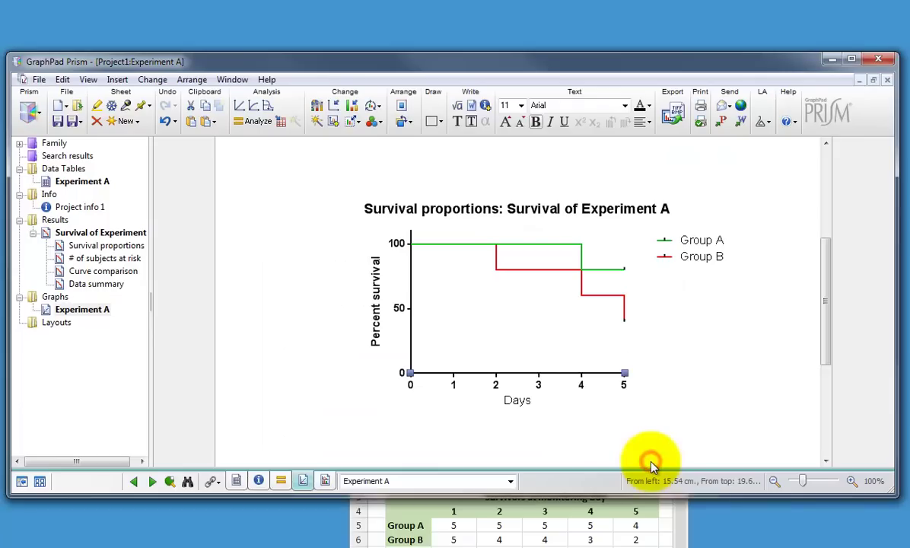
Turn off symbols for all data sets so both curves are plain lines.
click(615, 270)
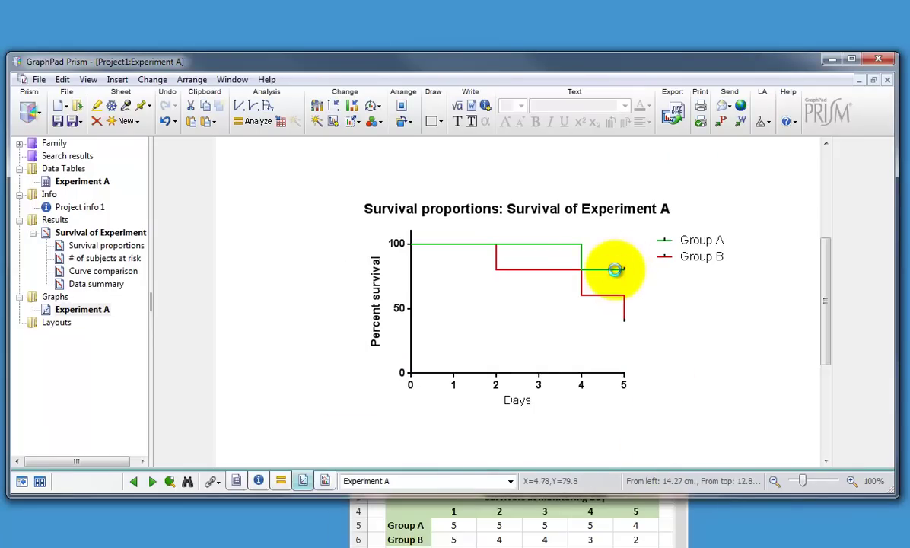
double_click(614, 269)
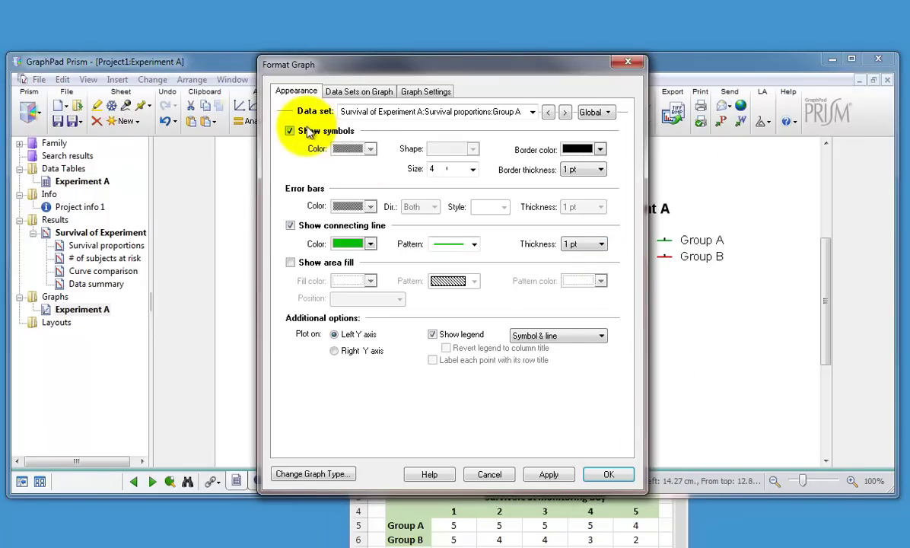
click(609, 113)
click(611, 131)
click(320, 130)
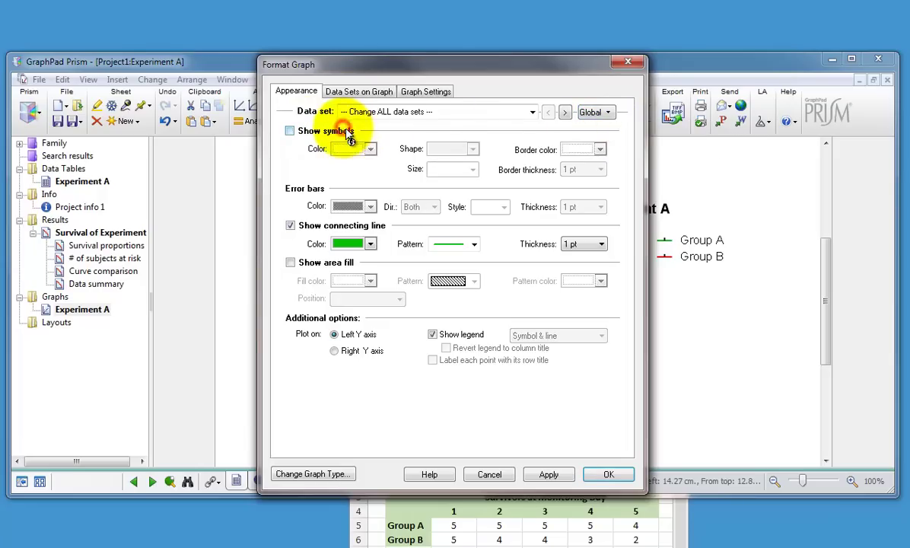
click(549, 474)
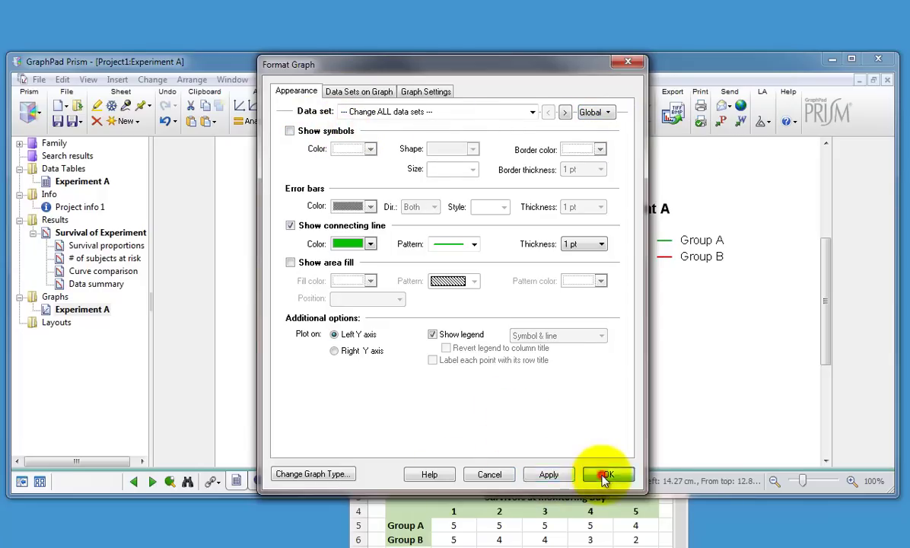
click(605, 474)
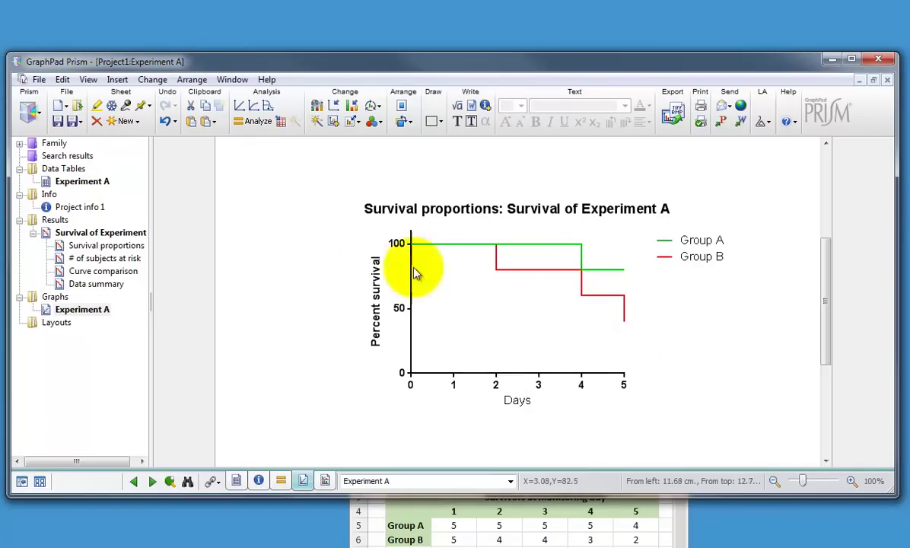
click(114, 272)
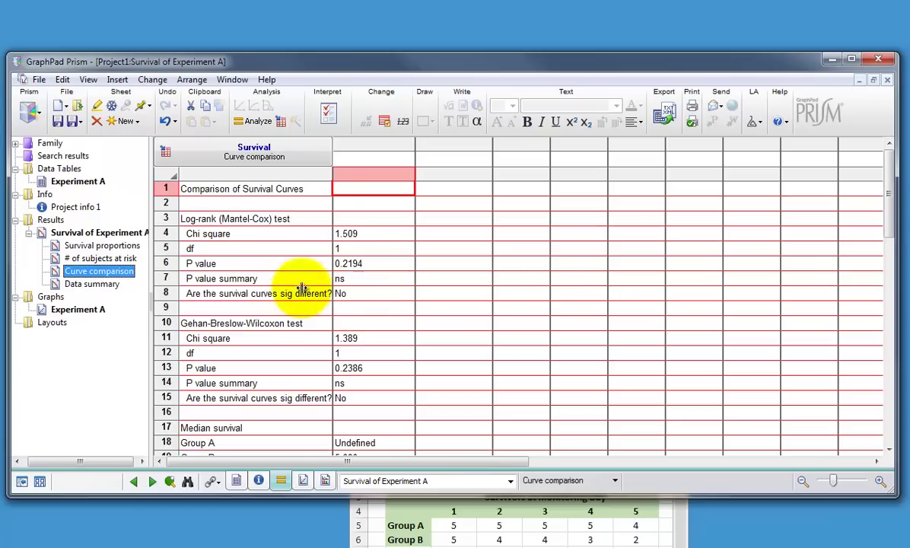
click(72, 183)
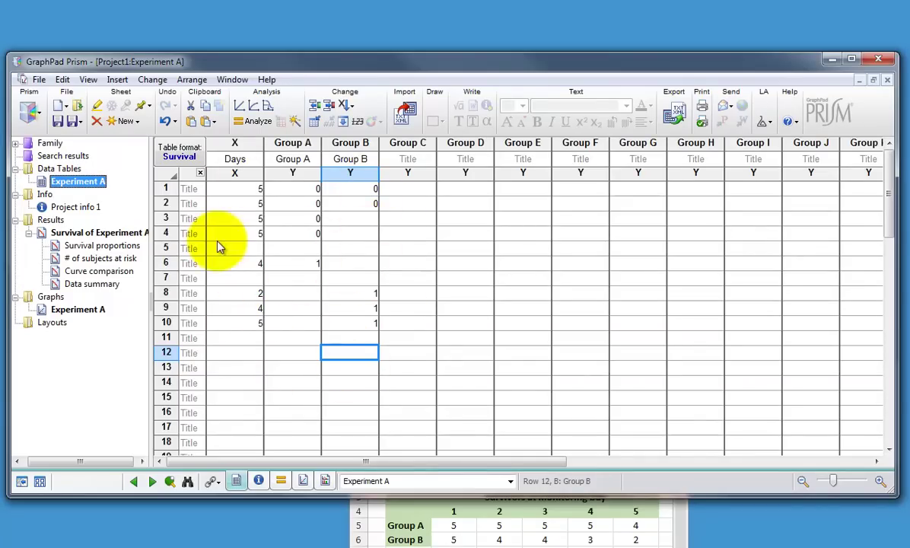
click(61, 309)
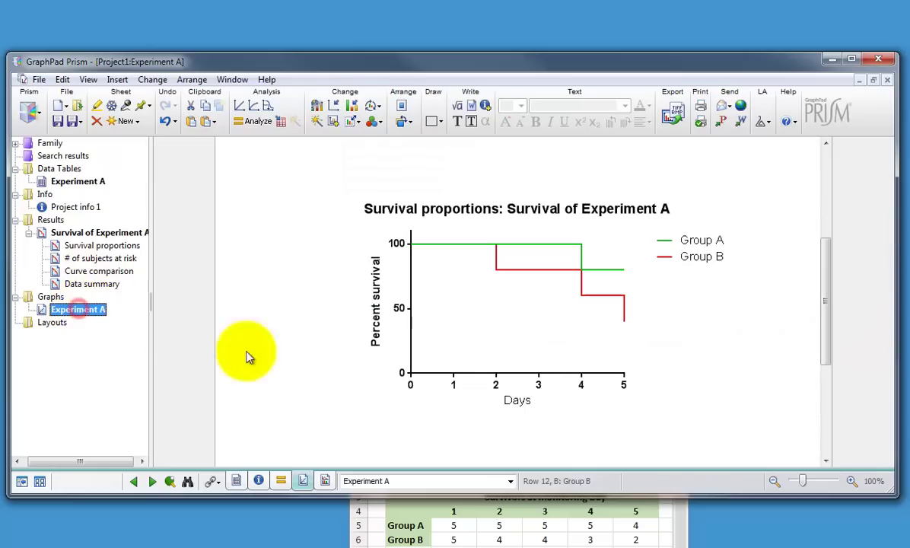